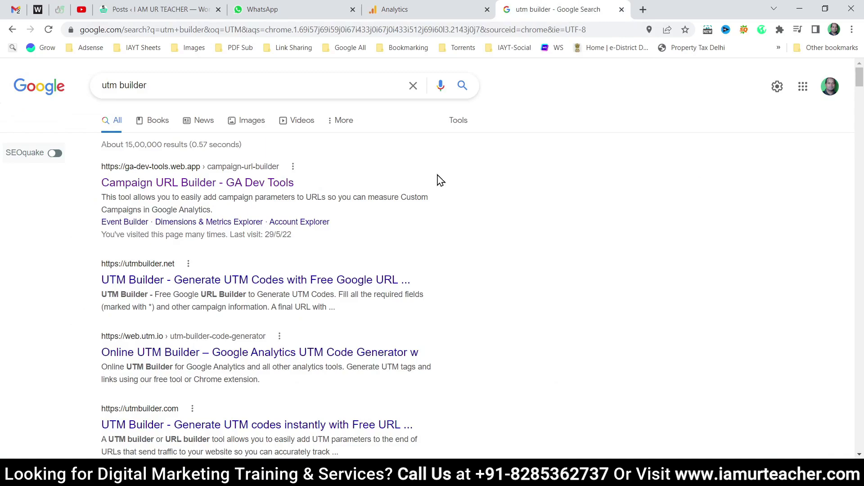
Step: Open the Campaign URL Builder from GA Dev Tools in the search results and look over its required campaign fields
click(241, 183)
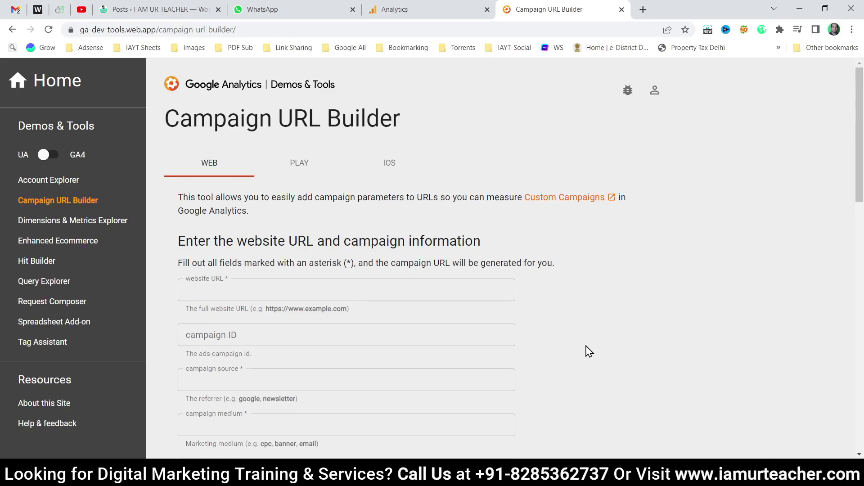
click(286, 381)
scroll(294, 380, down, 1)
click(298, 372)
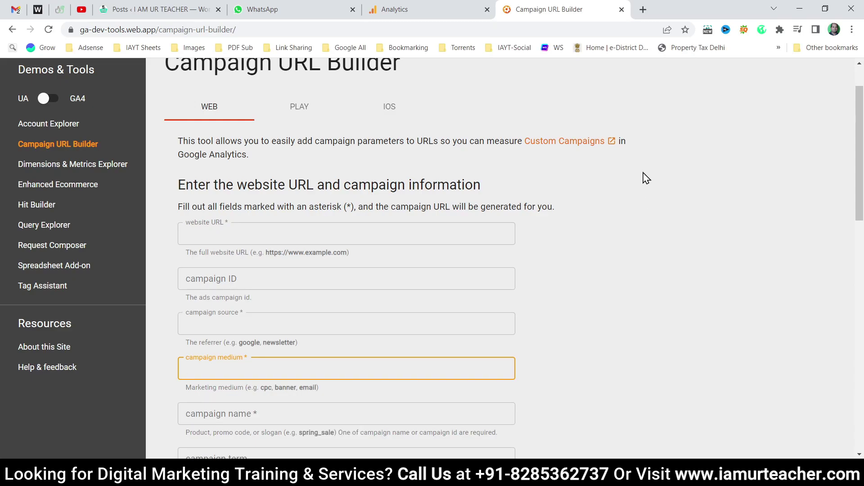
click(643, 9)
text(iamurteacher.com)
click(525, 8)
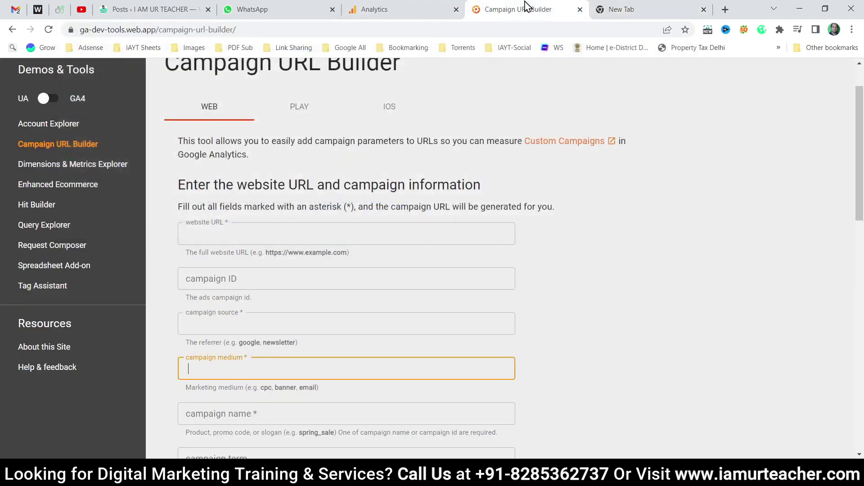
click(367, 235)
text(https://iamurteacher.com/)
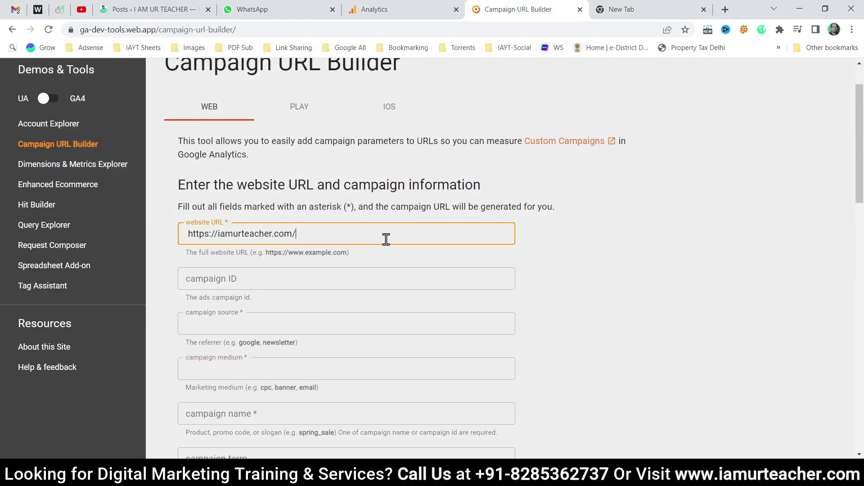
click(602, 261)
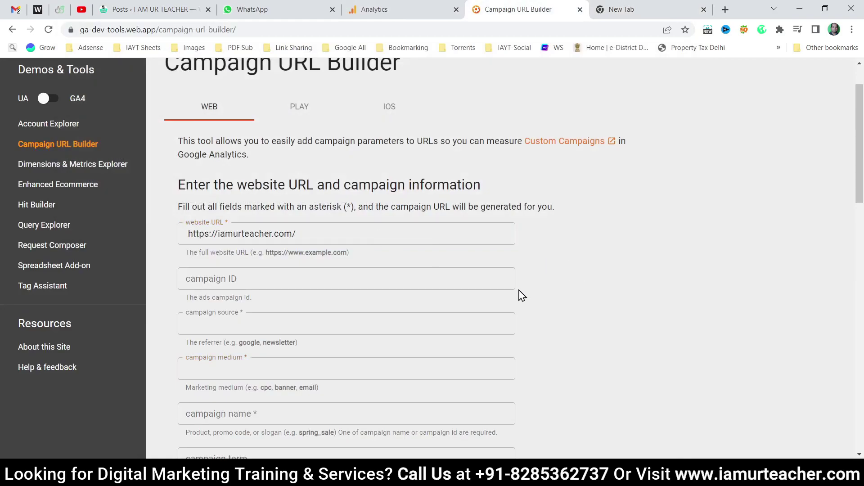
Step: Set the campaign source to Google My Business, the campaign medium to Post and the campaign name to June
click(338, 322)
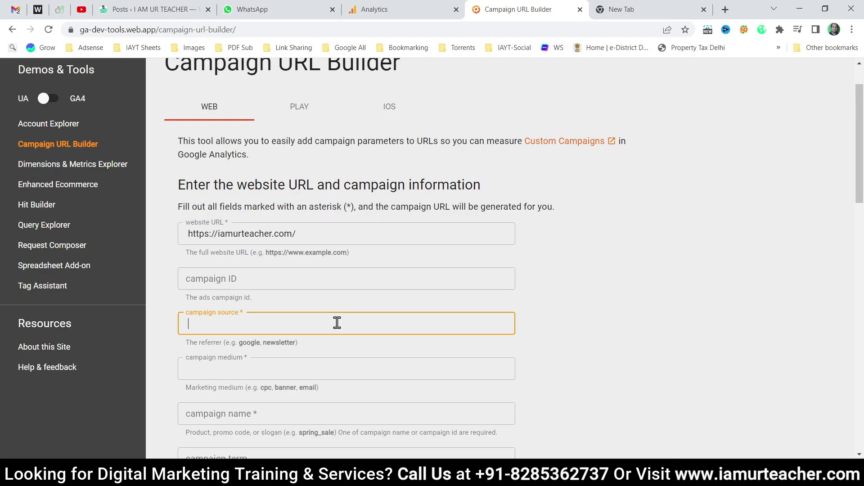
text(Google My Business)
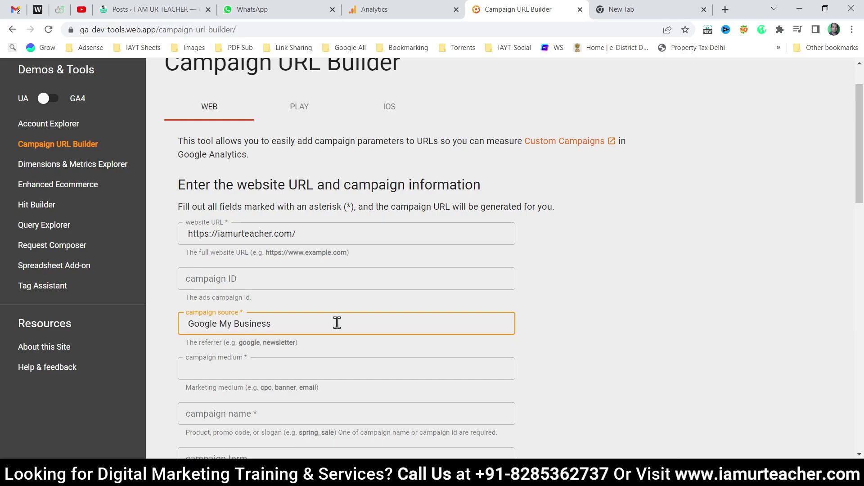
click(328, 365)
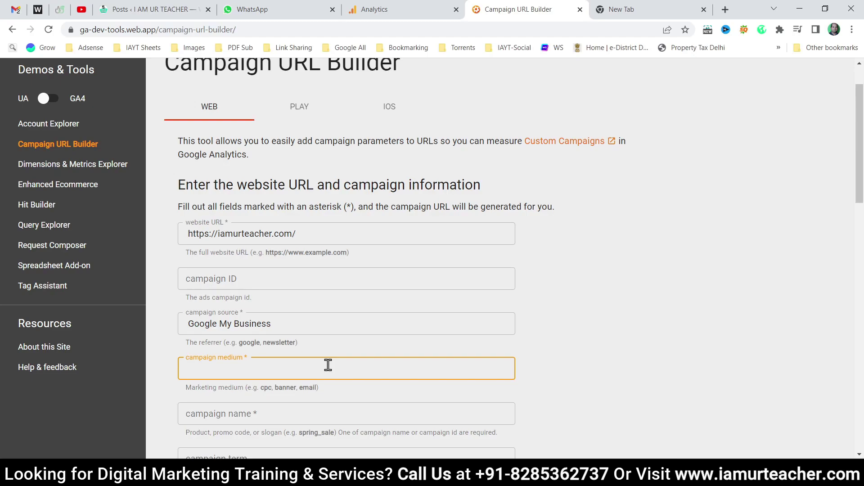
text(Post)
click(319, 408)
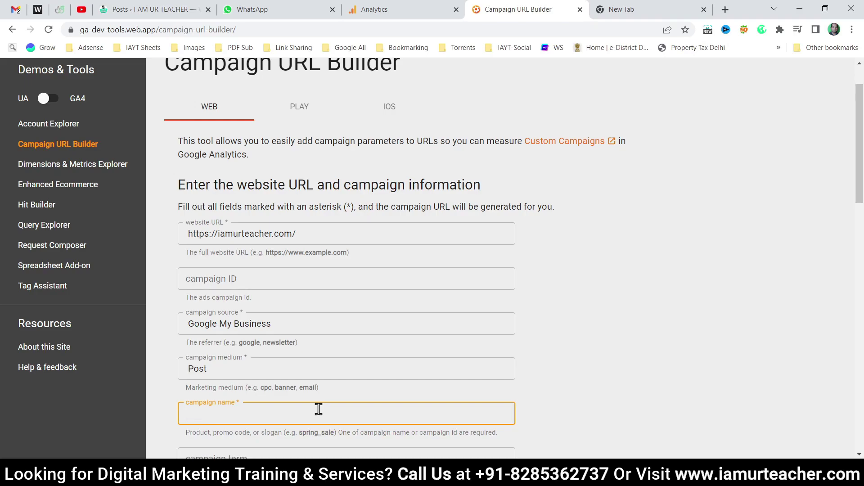
text(June)
click(610, 355)
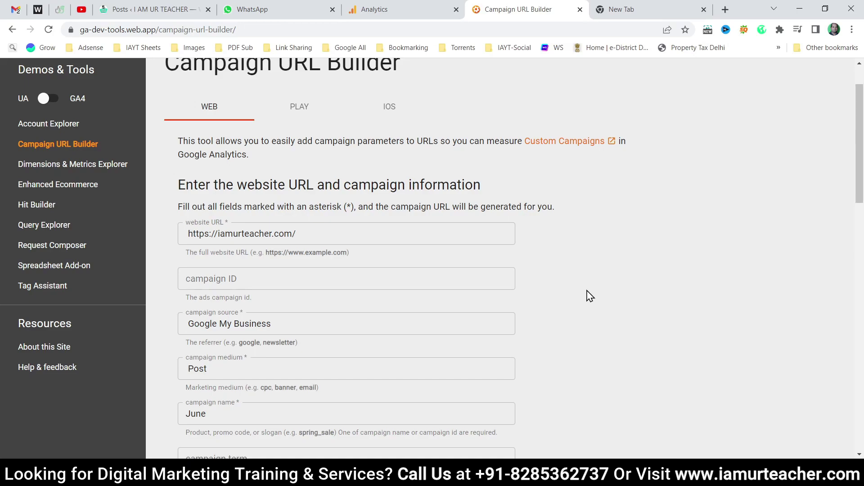
Step: Copy the generated campaign URL for the June post
scroll(587, 295, down, 5)
scroll(588, 295, down, 3)
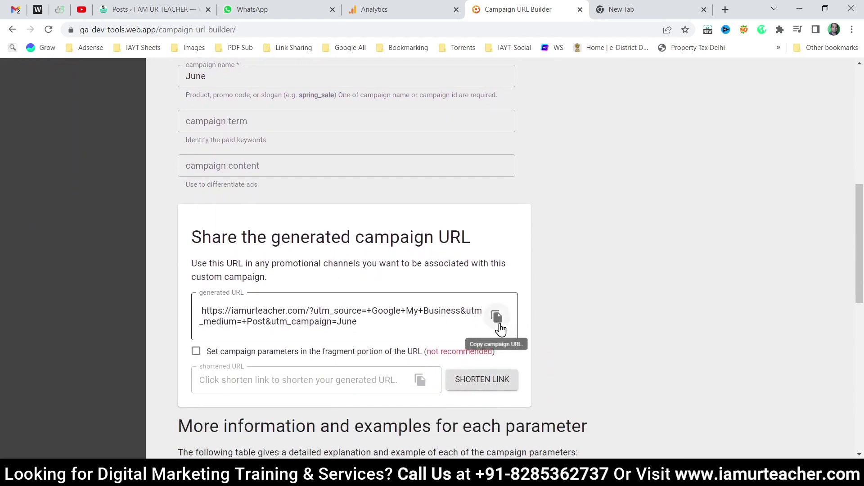
click(202, 311)
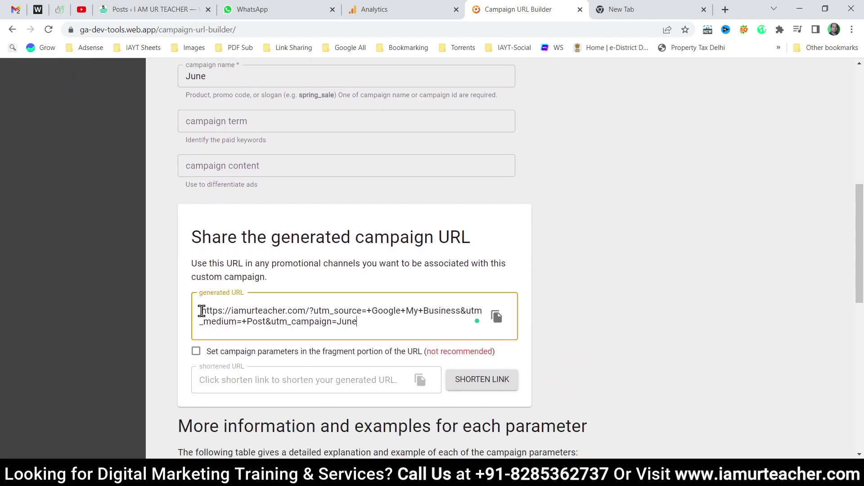
click(498, 317)
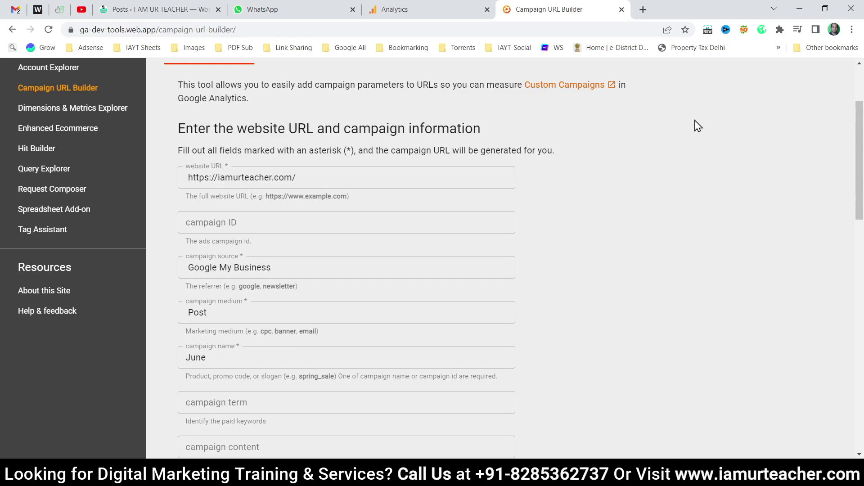
Step: Switch to Google Analytics and open the Source/Medium report for all acquisition traffic
click(404, 8)
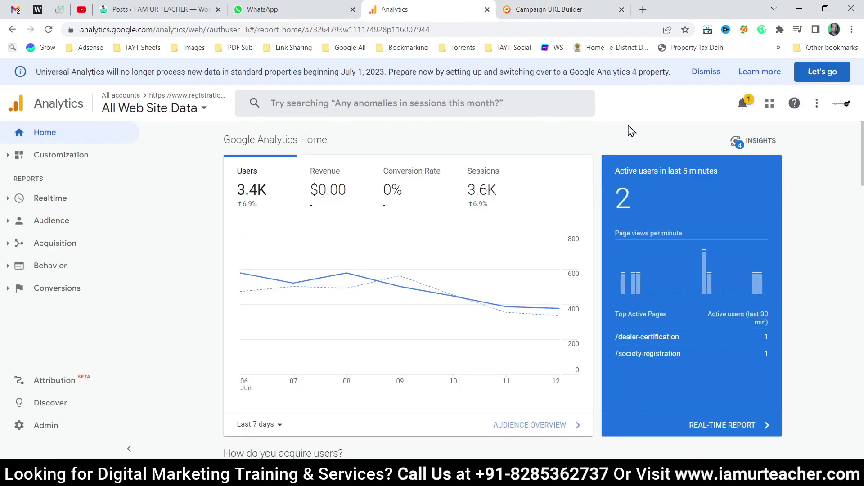
click(11, 246)
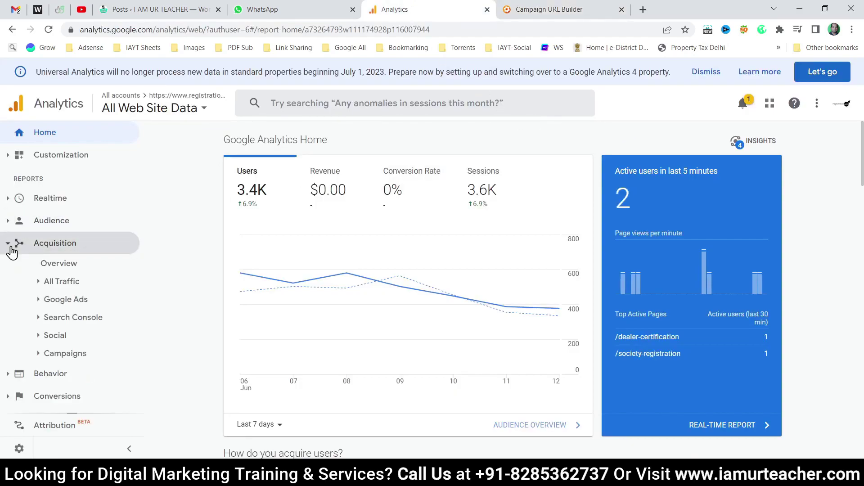
click(39, 282)
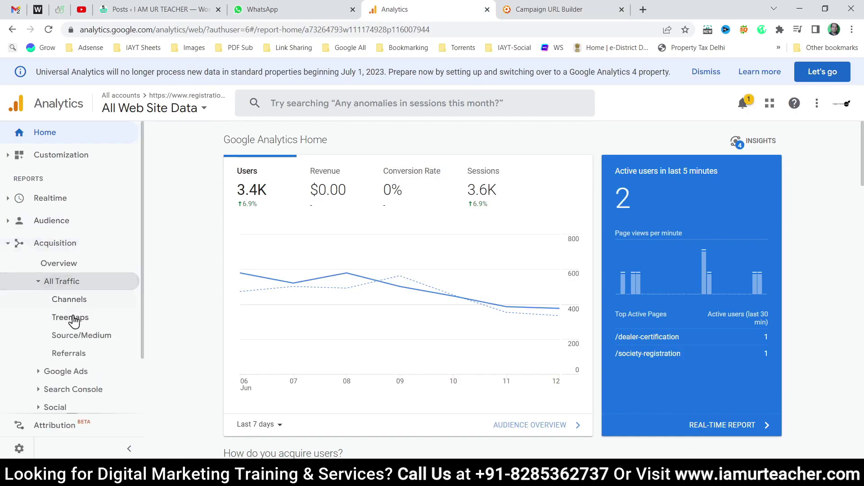
click(83, 346)
scroll(200, 288, down, 2)
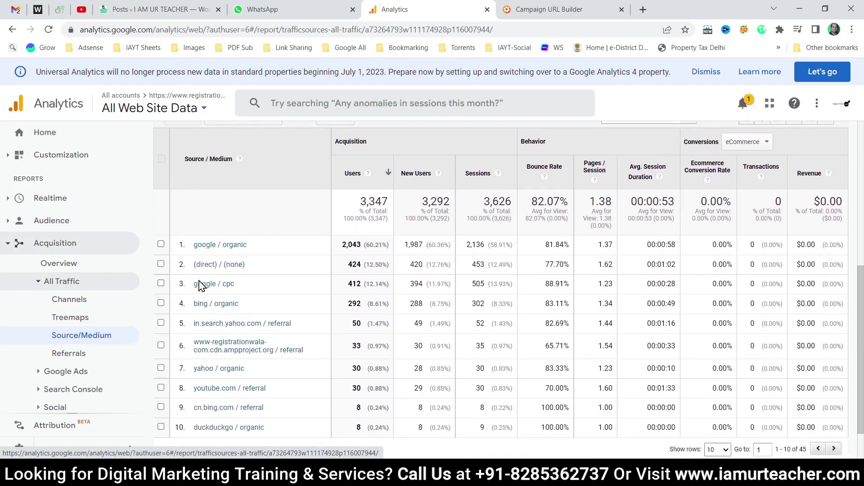
scroll(199, 284, down, 1)
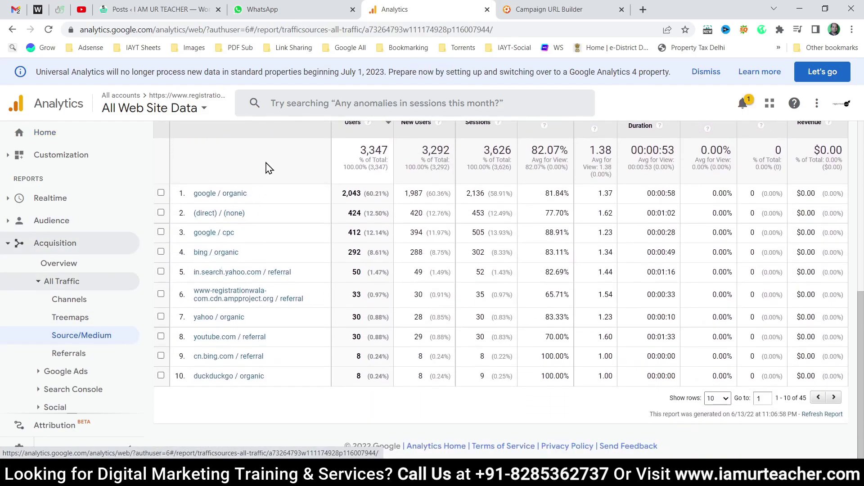
Step: Set the Source/Medium report's date range to Apr 1, 2022 - May 31, 2022
scroll(517, 246, up, 2)
scroll(518, 245, up, 5)
click(779, 160)
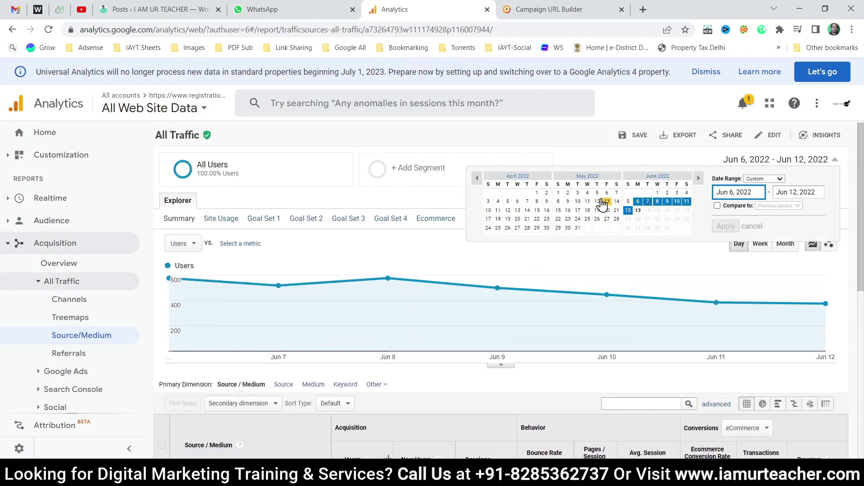
click(537, 193)
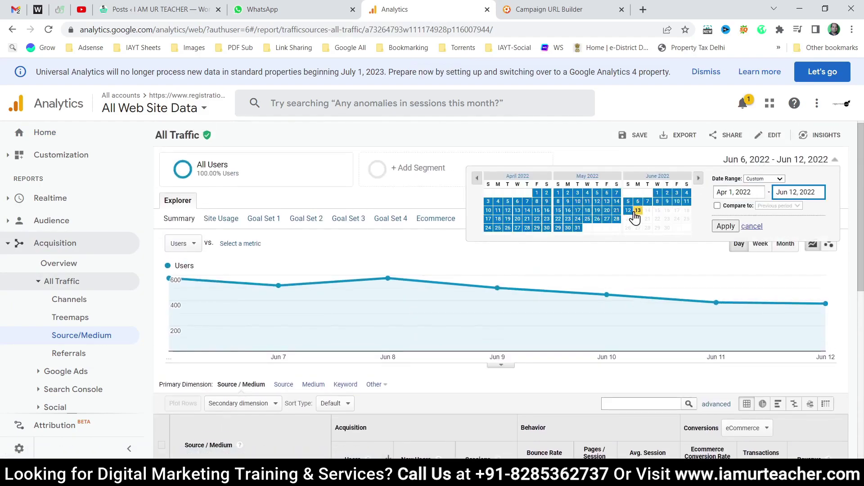
click(577, 228)
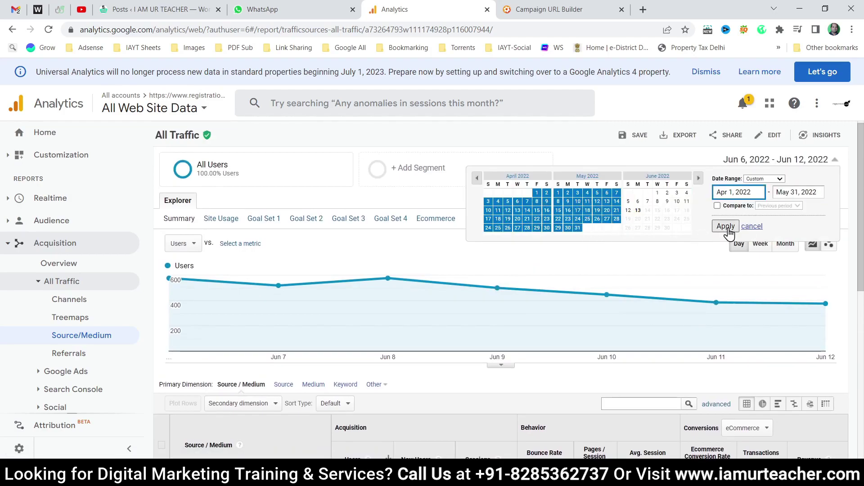
click(726, 226)
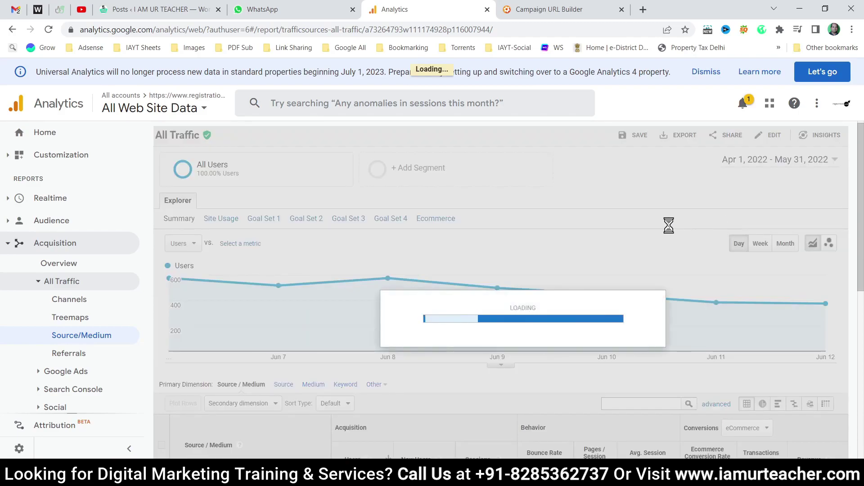
Step: Increase the number of rows shown in the Source/Medium table
scroll(668, 224, down, 7)
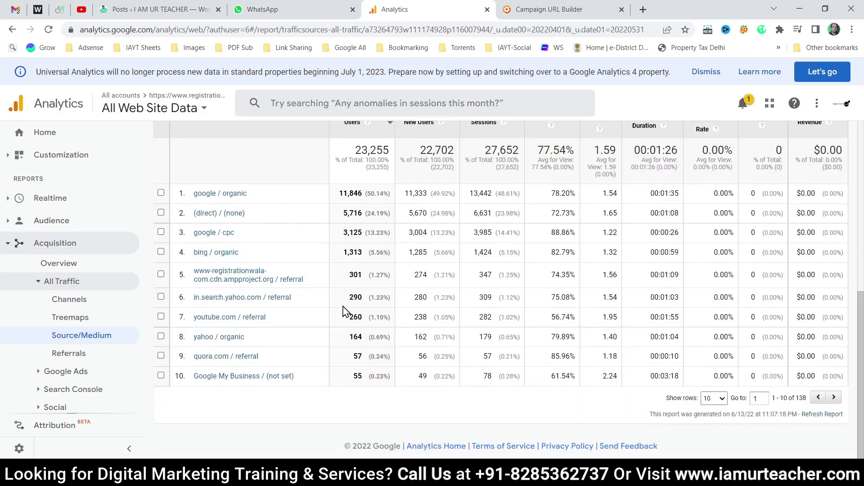
click(716, 399)
click(710, 338)
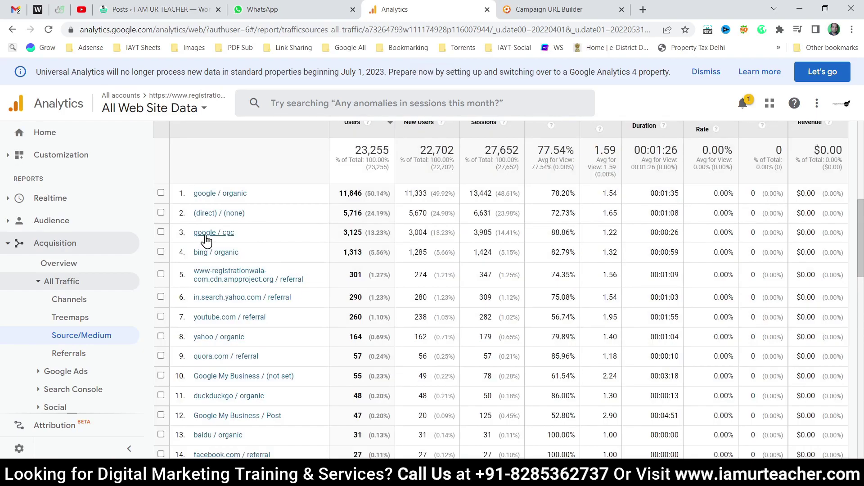
Step: Examine the traffic sources, including Google My Business / Post, and return to the Campaign URL Builder
scroll(206, 242, up, 1)
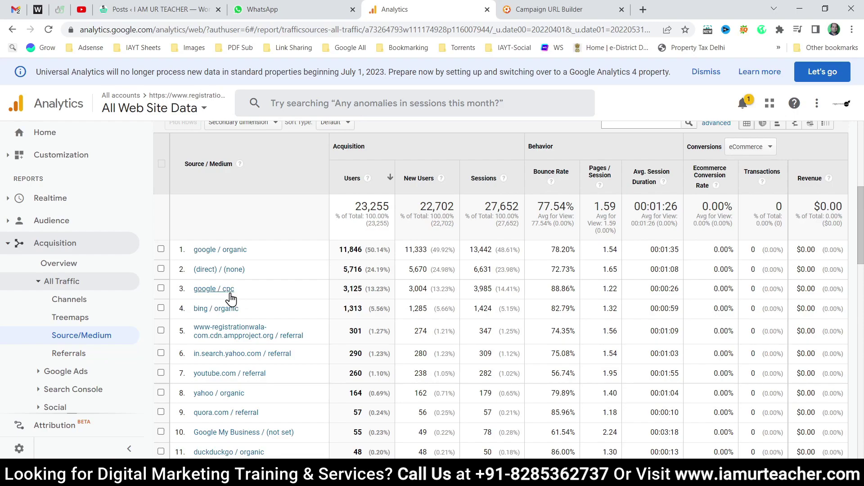
scroll(270, 296, down, 1)
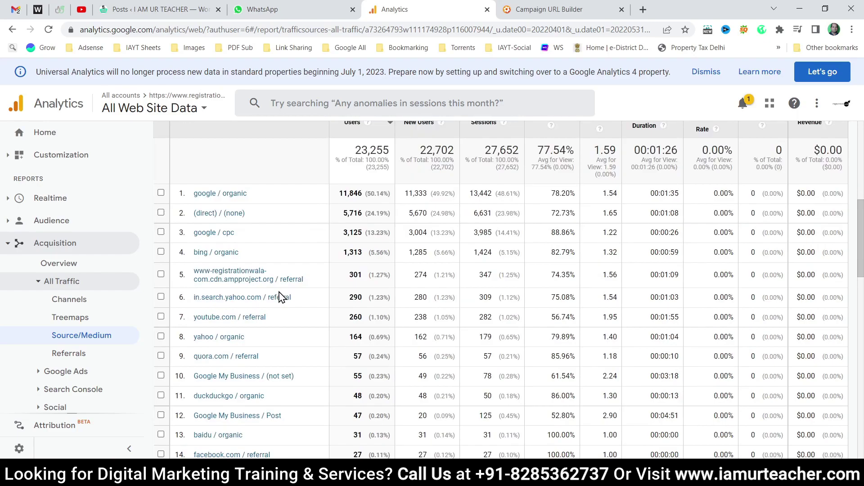
scroll(281, 298, down, 1)
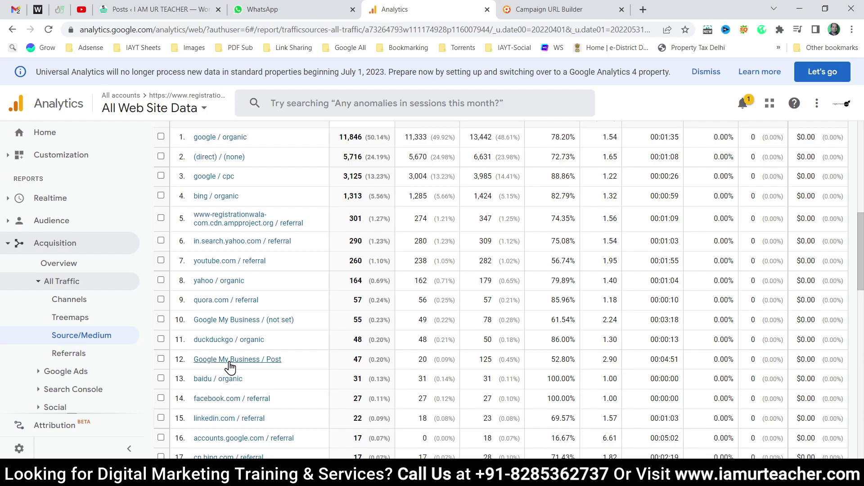
scroll(230, 368, down, 2)
key(ctrl+Tab)
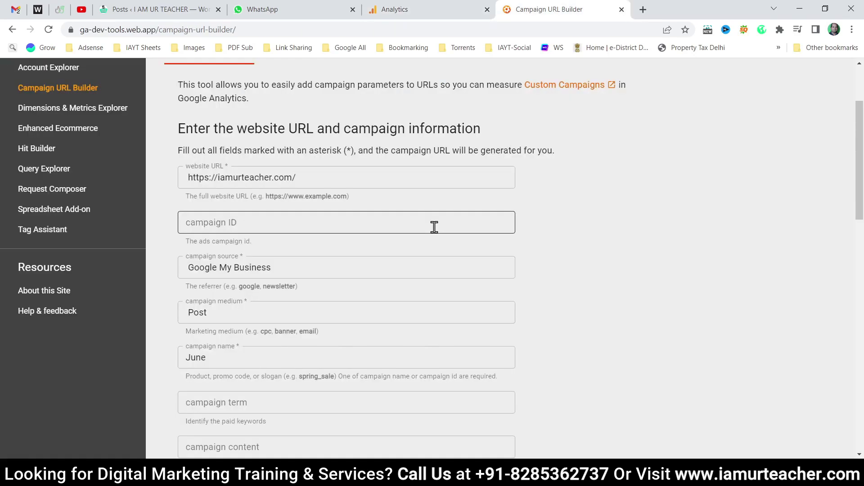